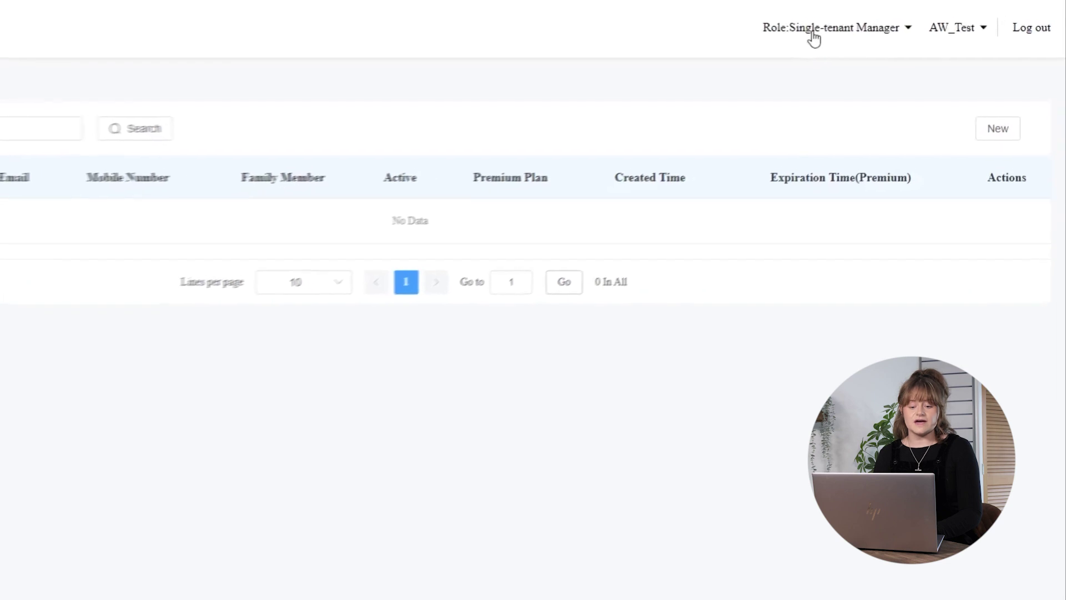
Start a new user and enter the resident's name and e-mail address
left_click(815, 34)
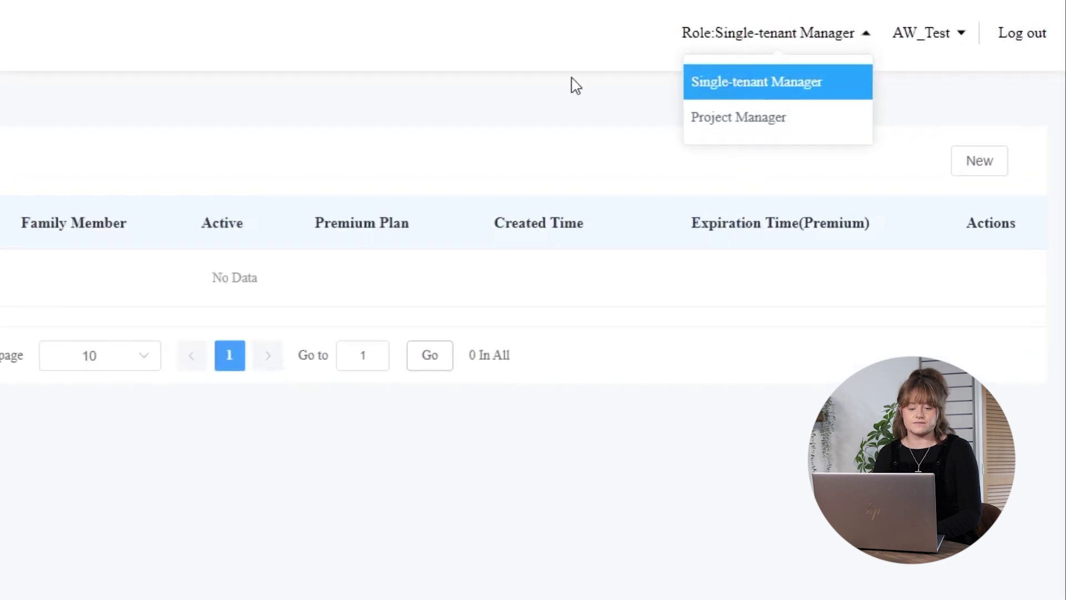
left_click(521, 142)
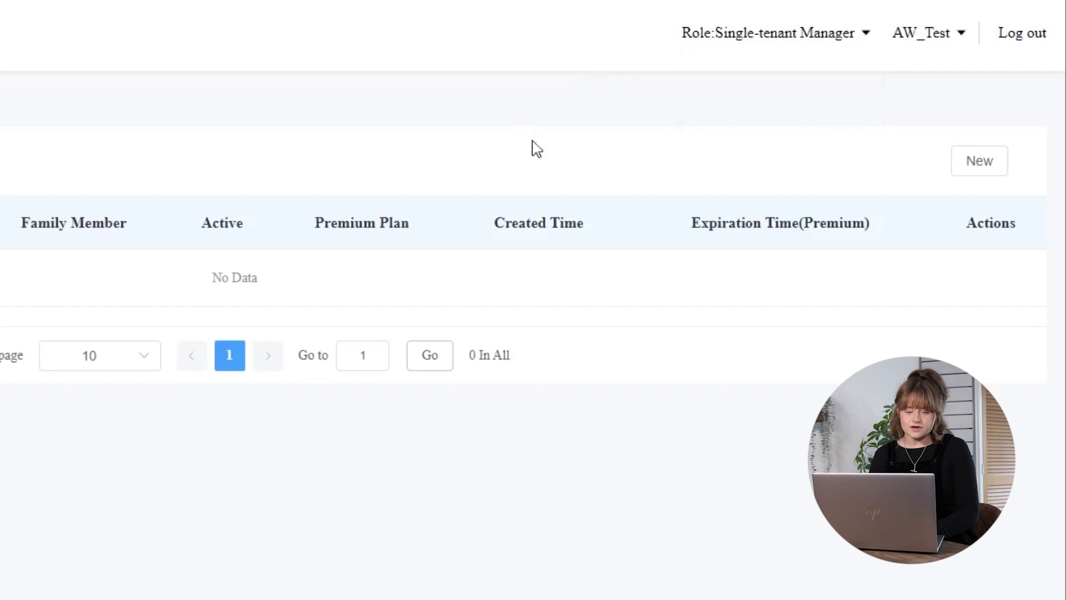
left_click(976, 166)
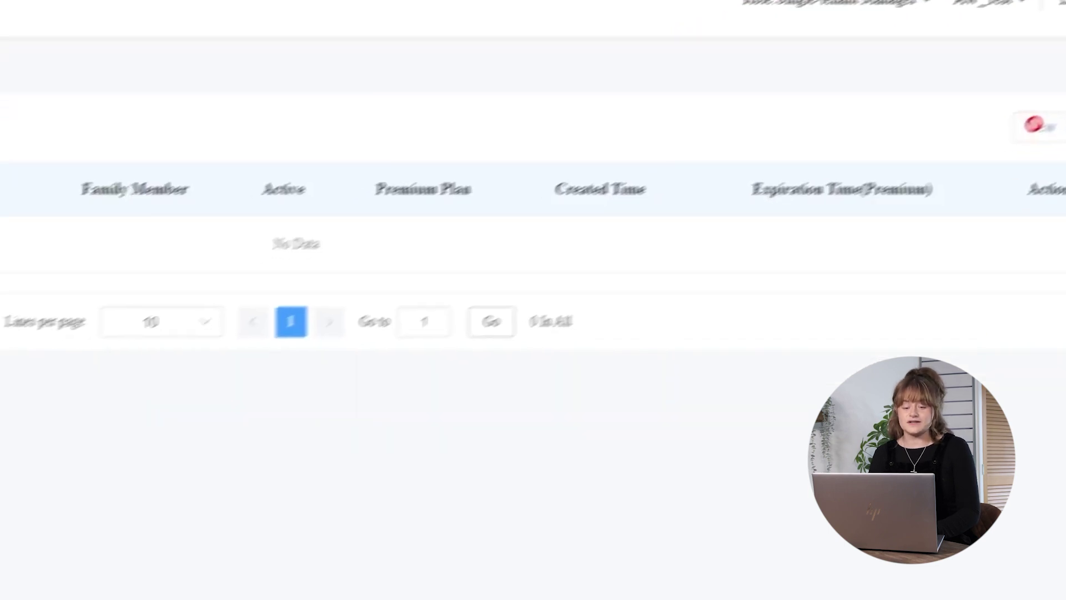
left_click(142, 268)
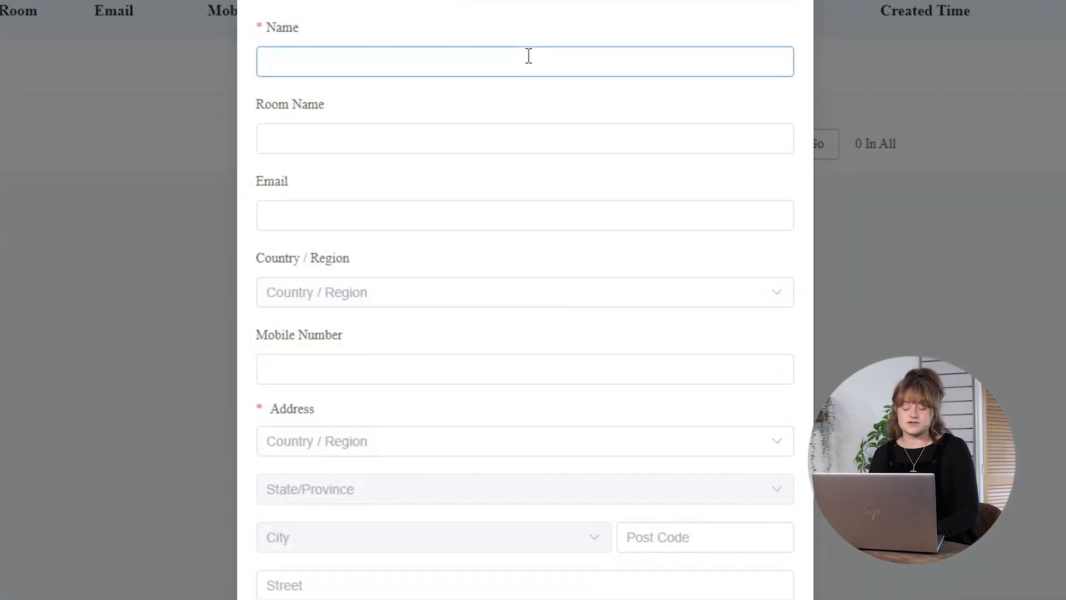
type("Ms Jones")
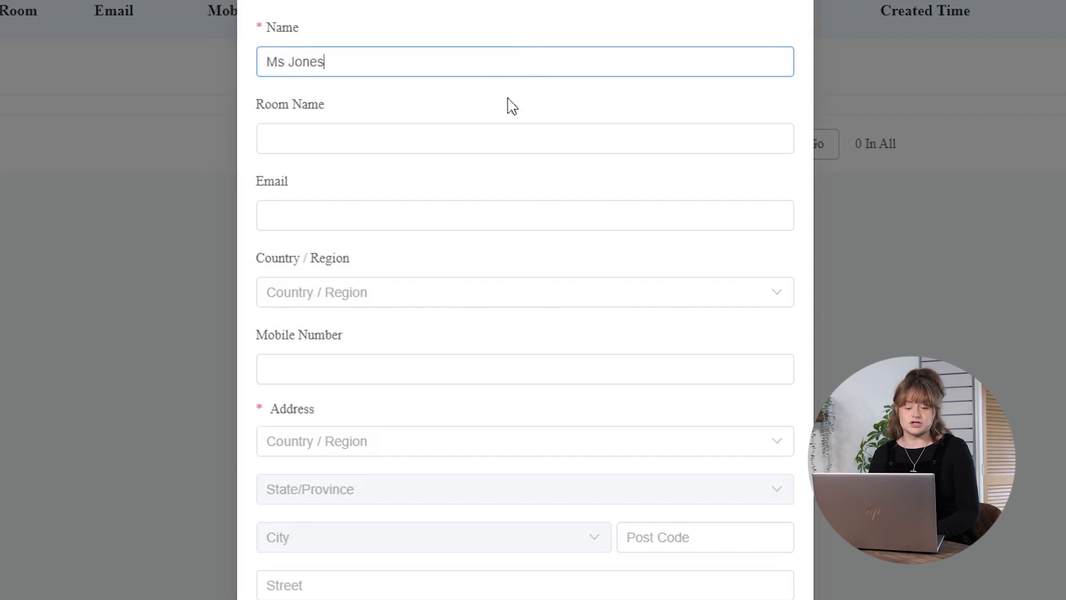
left_click(456, 143)
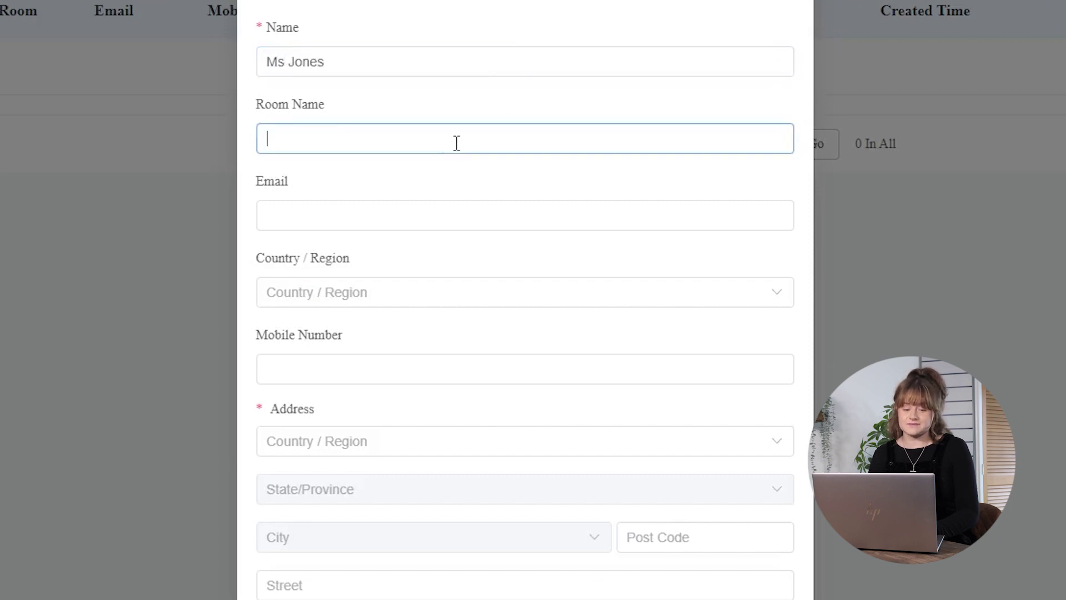
left_click(433, 227)
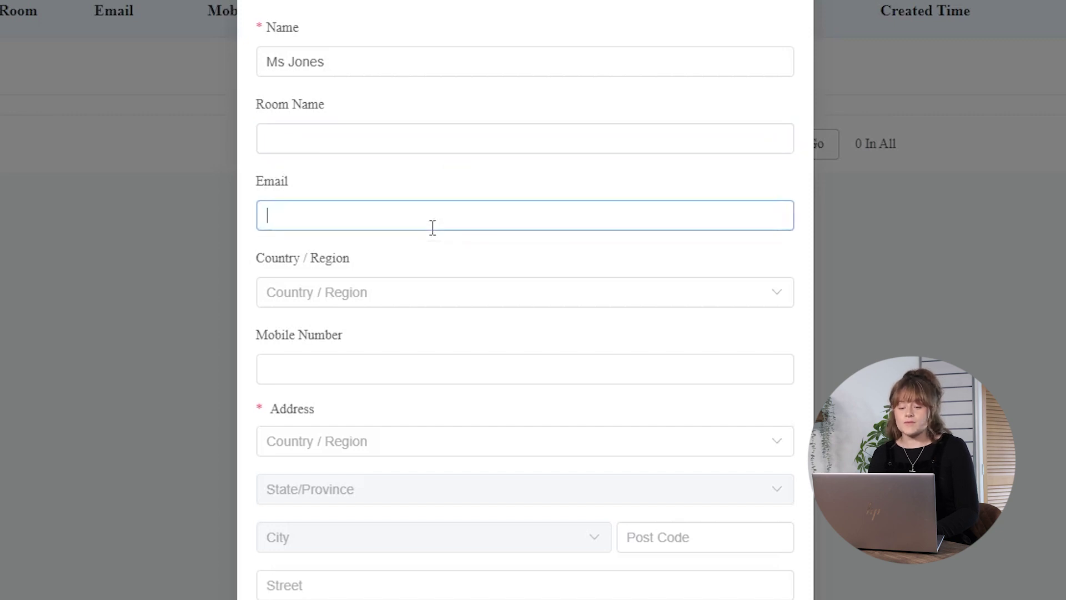
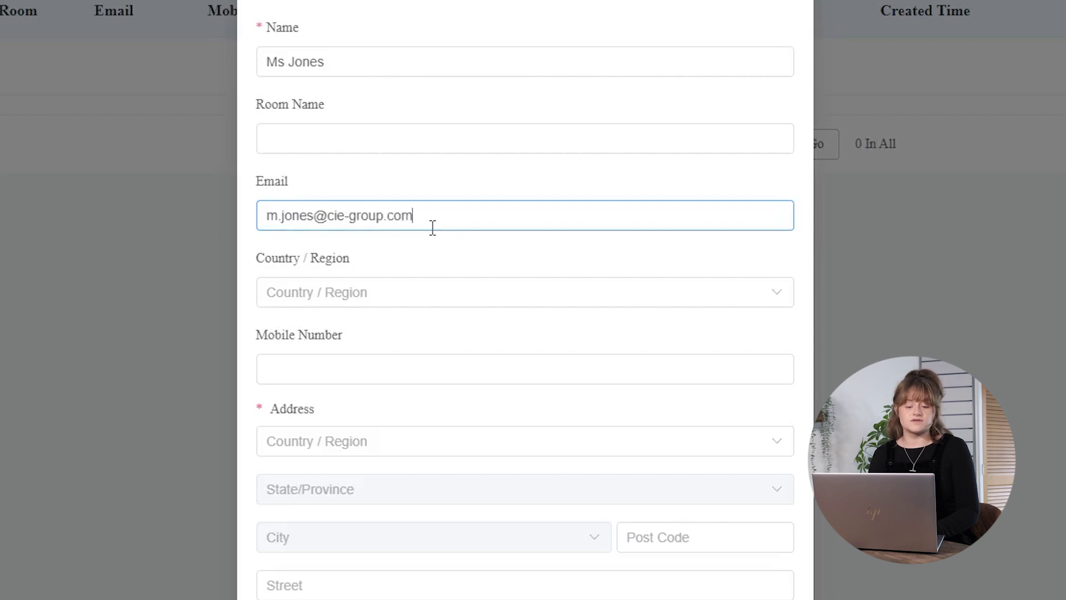
Set the user's Country / Region to (+44) United Kingdom
left_click(416, 302)
type("unit")
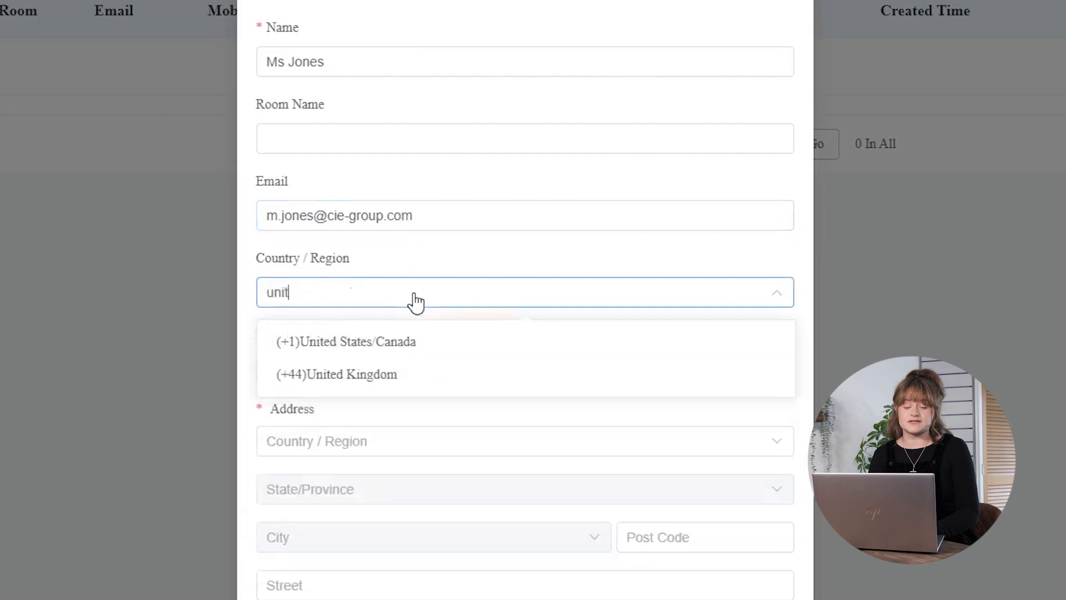
left_click(430, 380)
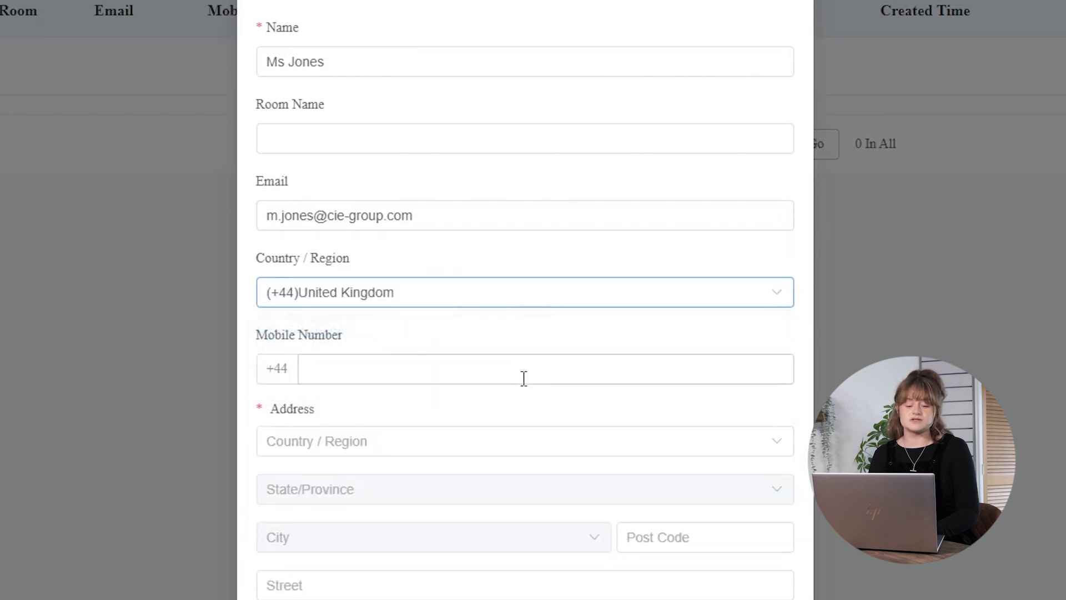
left_click(524, 378)
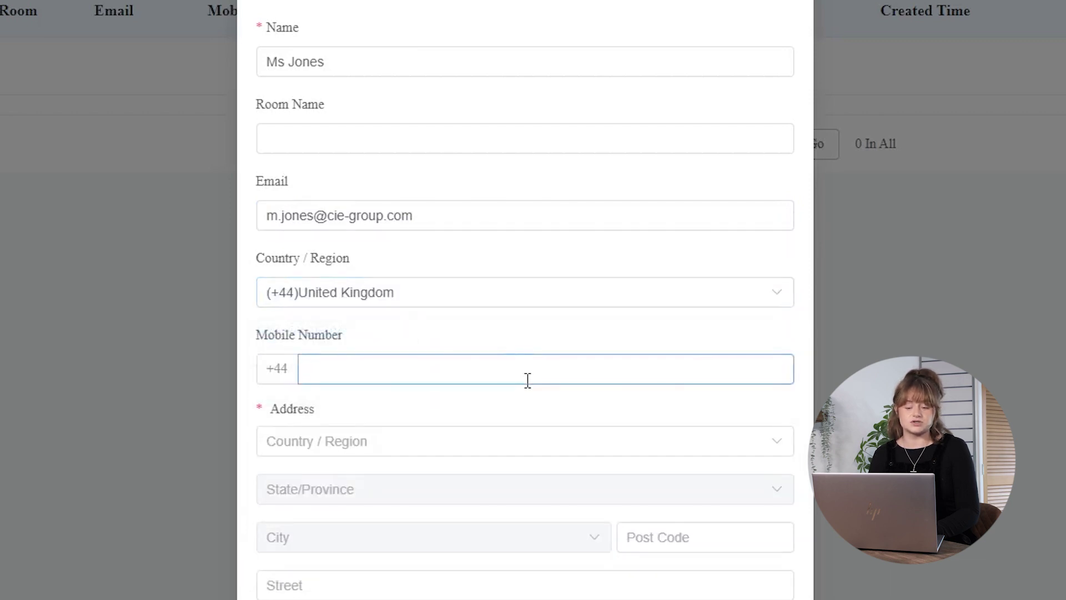
left_click(476, 440)
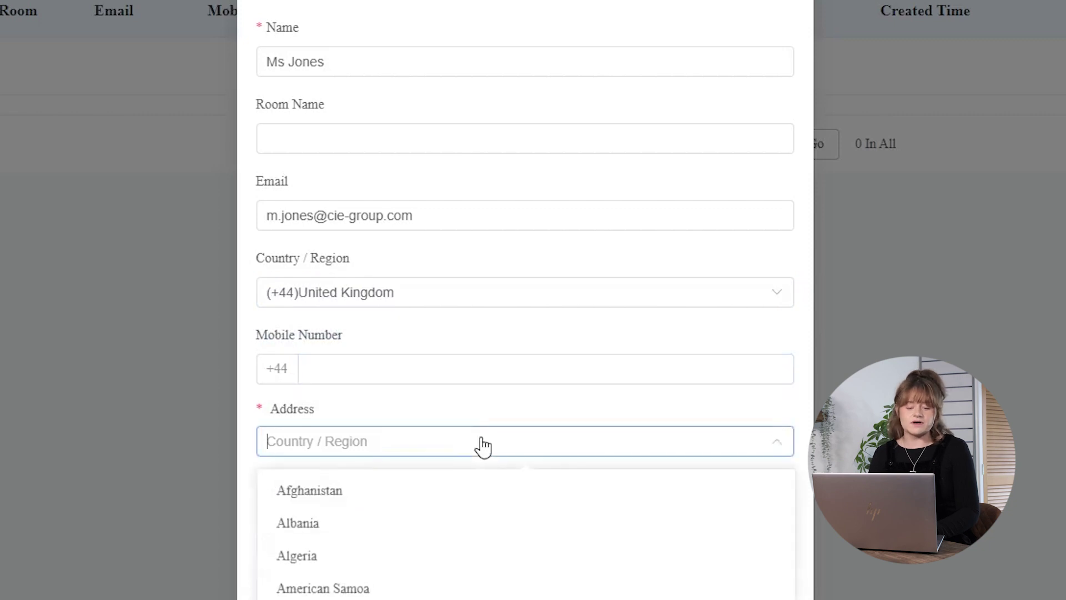
Set the address country to United Kingdom
type("unit")
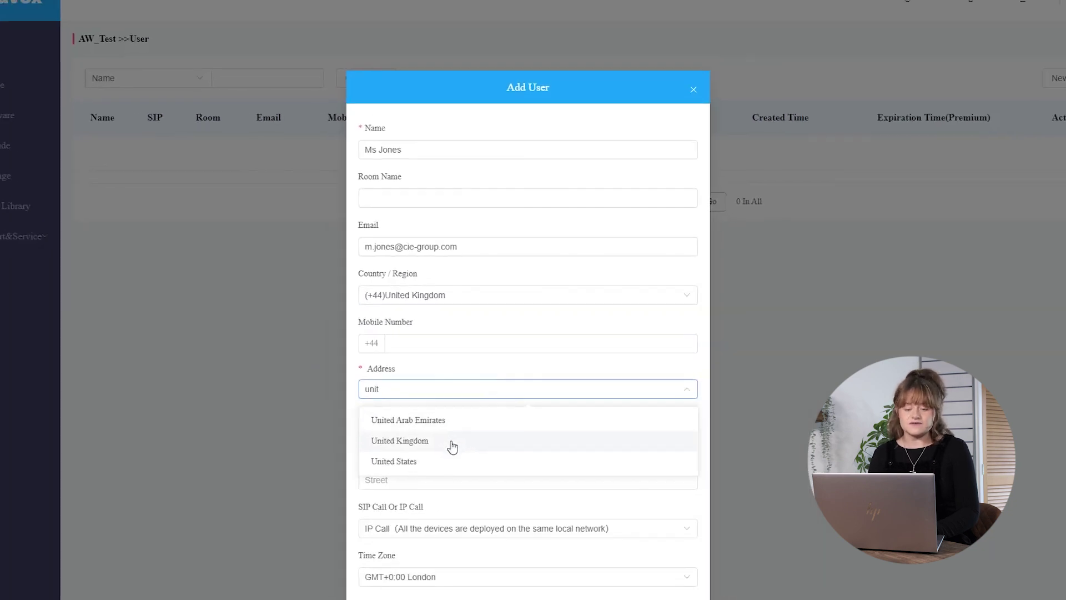
left_click(420, 484)
scroll(477, 389, "down", 5)
scroll(486, 364, "up", 5)
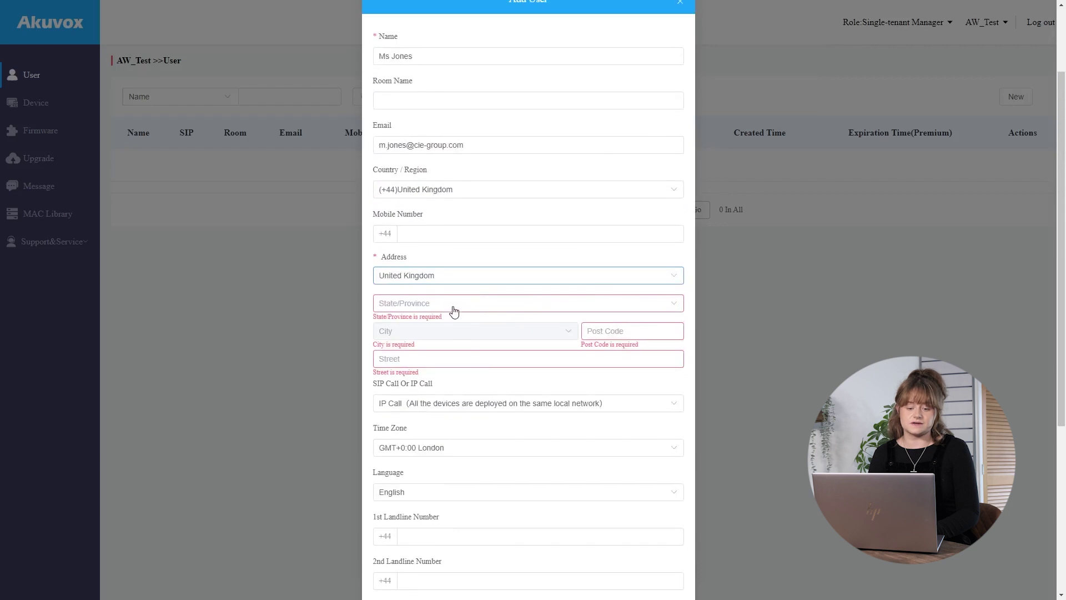
left_click(457, 307)
type("not")
left_click(457, 332)
left_click(461, 332)
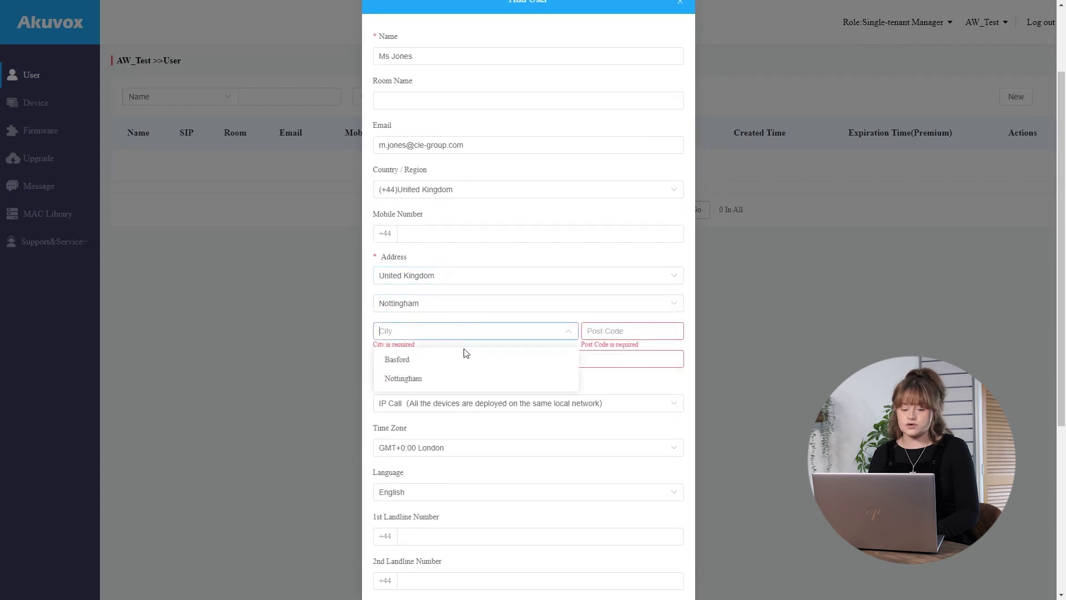
left_click(450, 381)
left_click(619, 330)
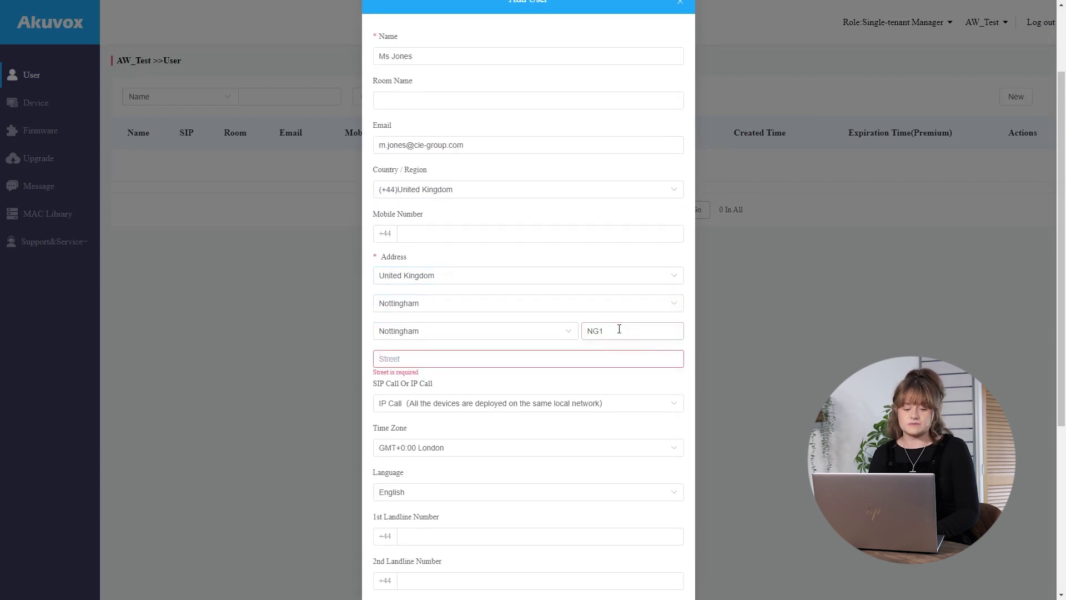
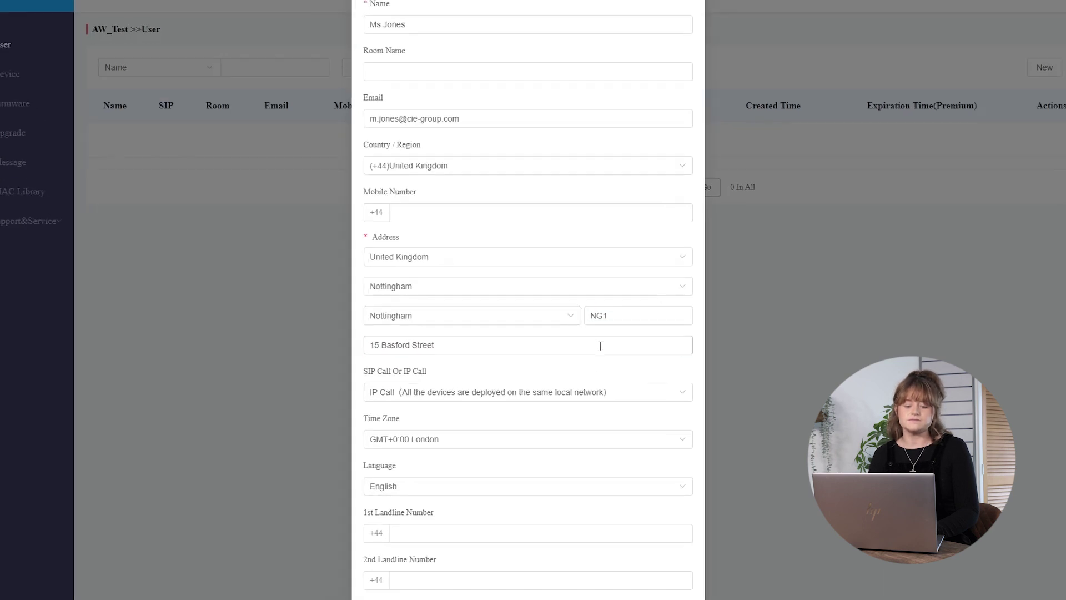
left_click_drag(371, 223, 245, 220)
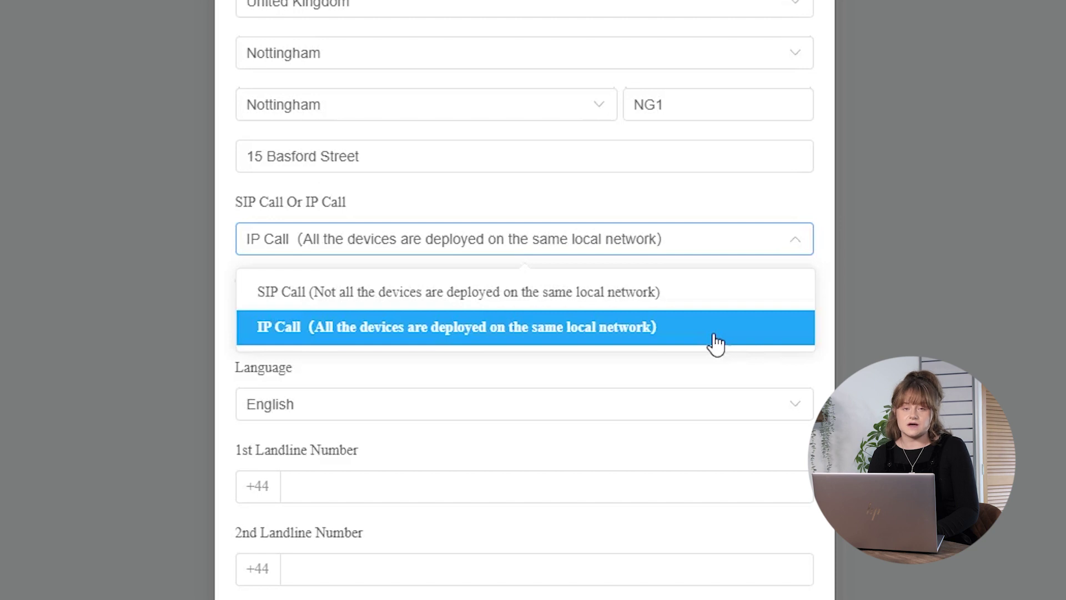
left_click(717, 327)
scroll(719, 344, "down", 2)
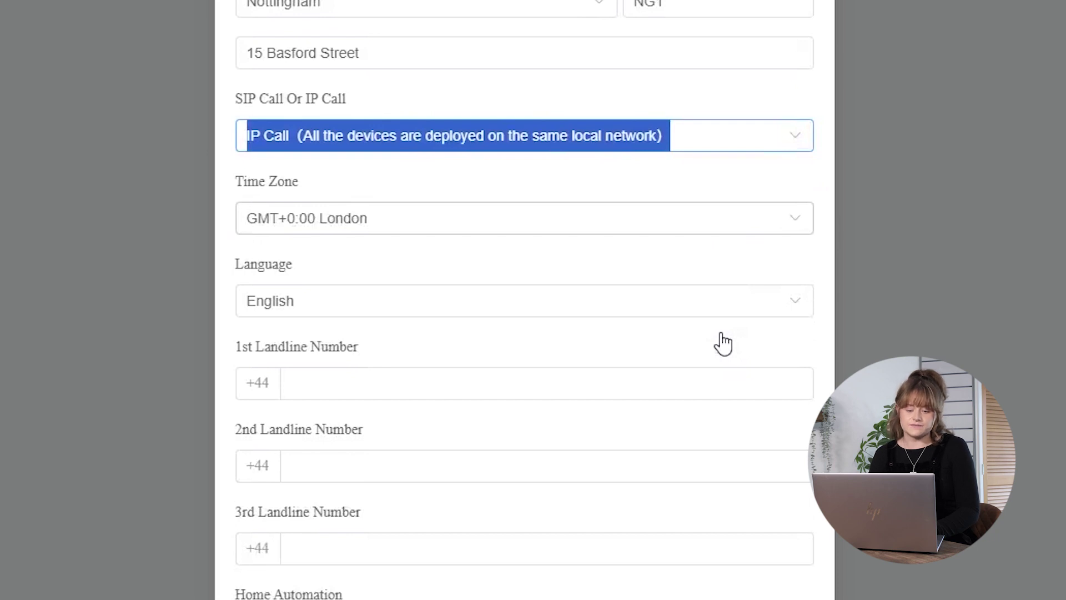
scroll(723, 344, "down", 2)
scroll(723, 344, "down", 3)
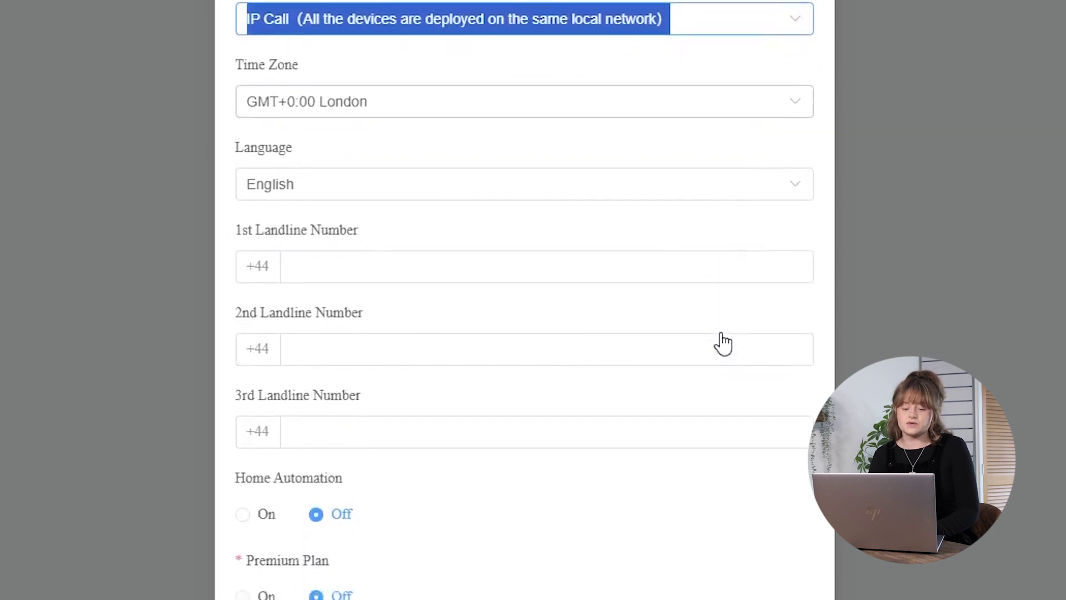
scroll(723, 344, "down", 1)
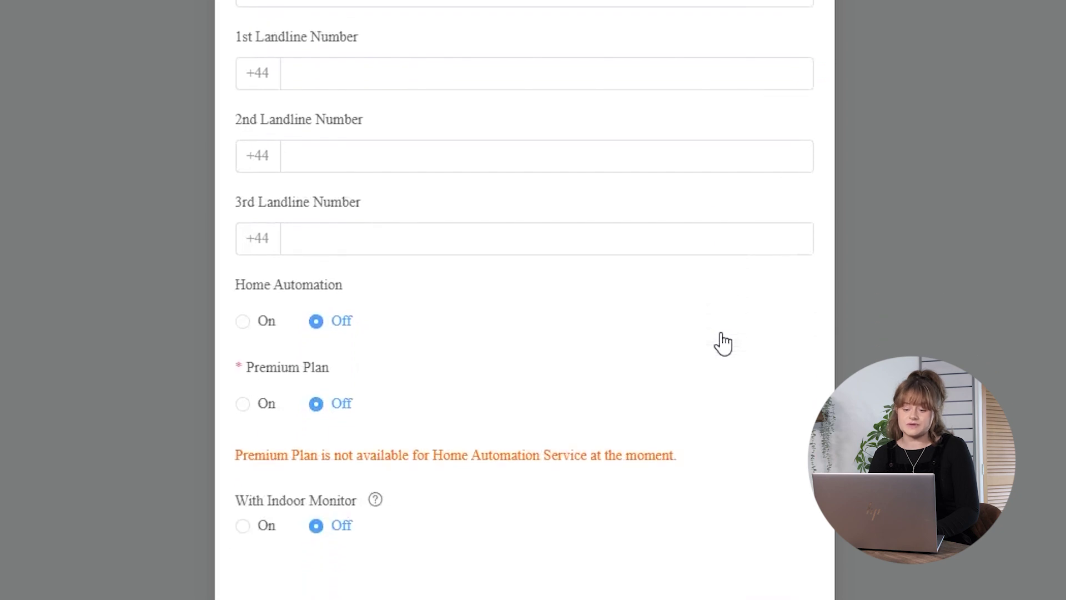
scroll(723, 344, "down", 2)
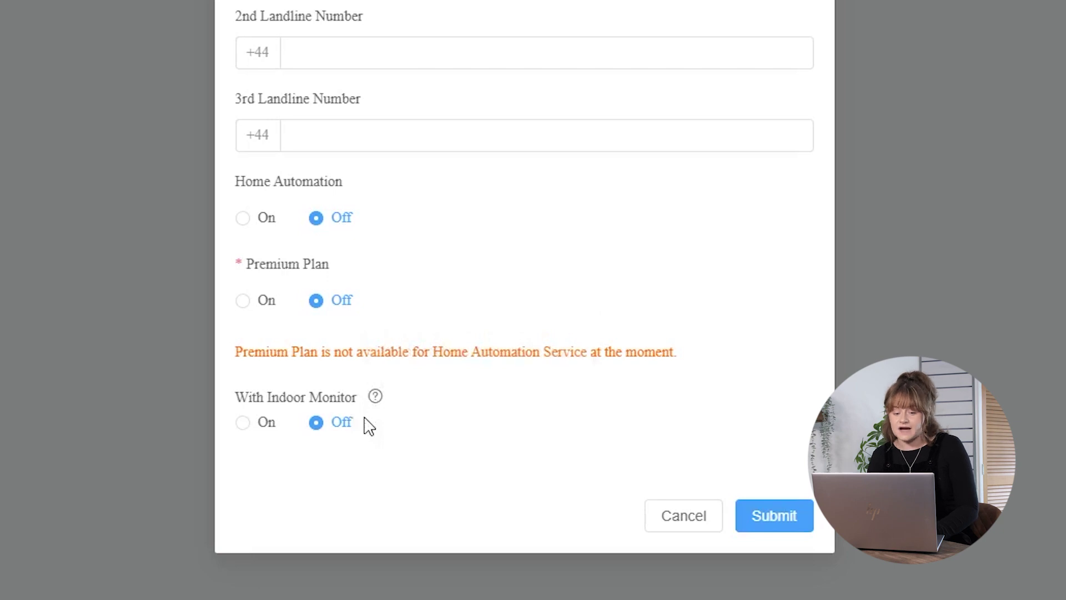
Turn on With Indoor Monitor with MAC 0C11051E955A and device name Hallway
left_click(261, 426)
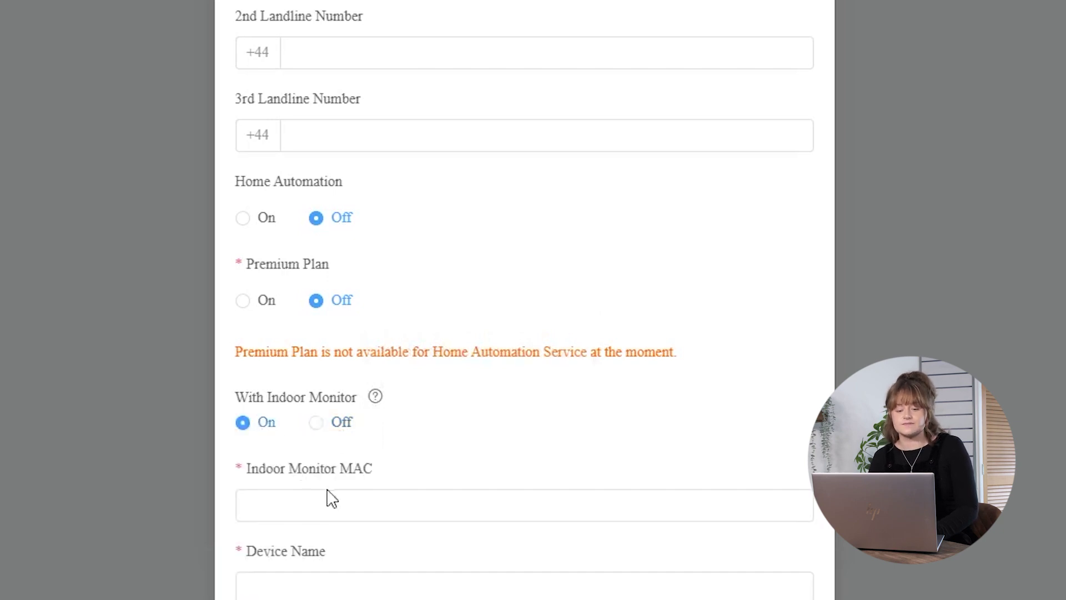
scroll(409, 290, "down", 3)
left_click(411, 290)
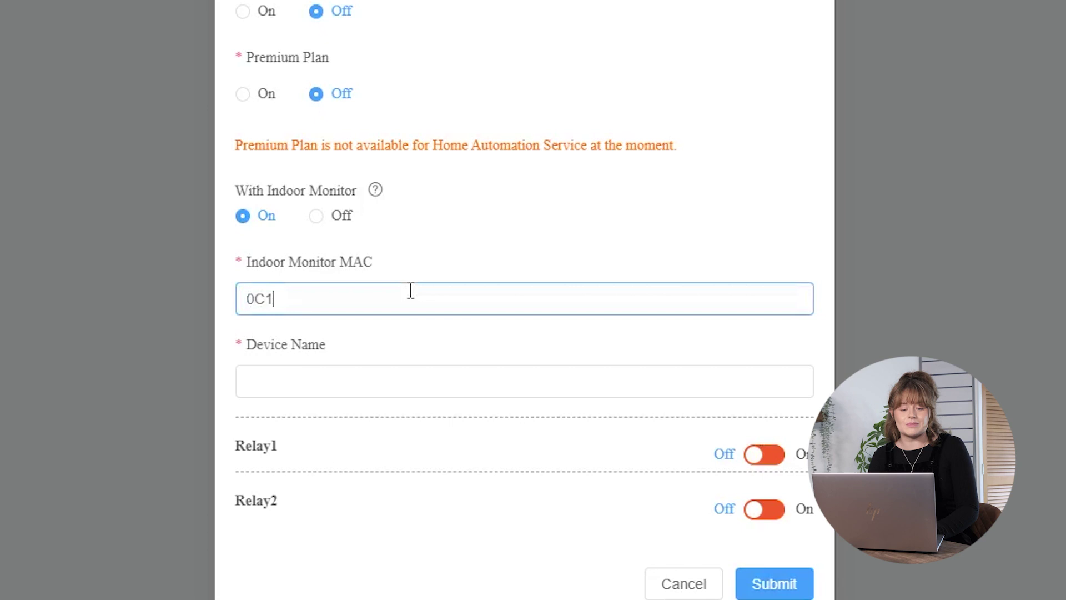
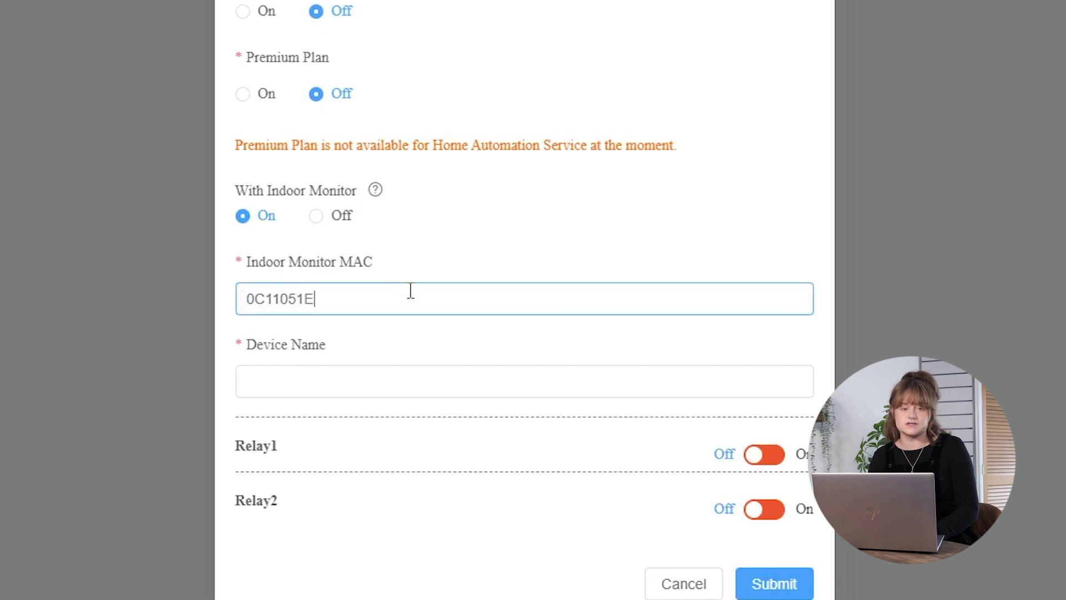
key("Tab")
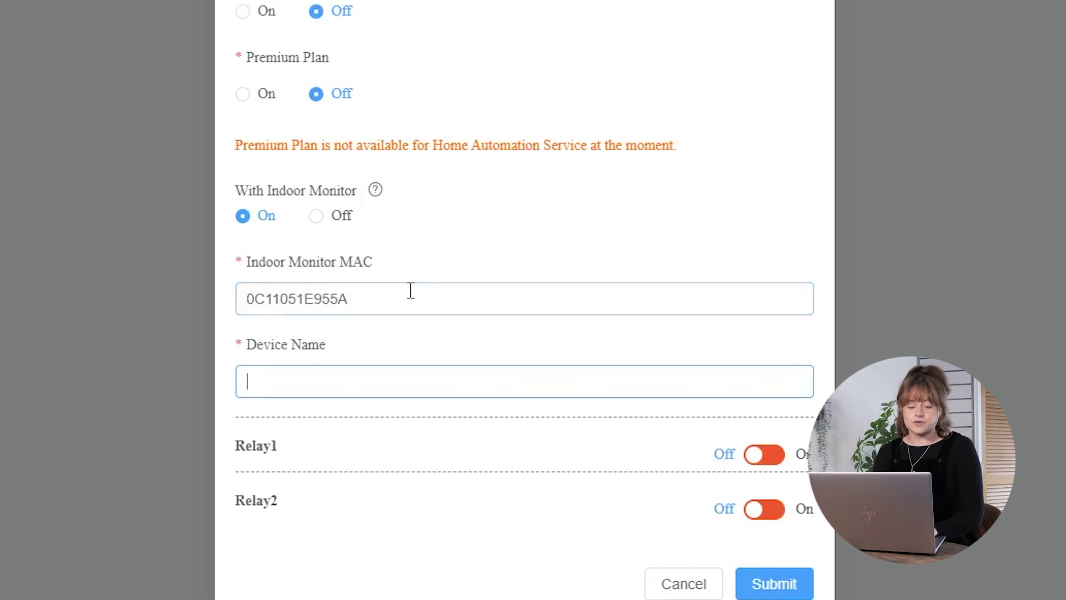
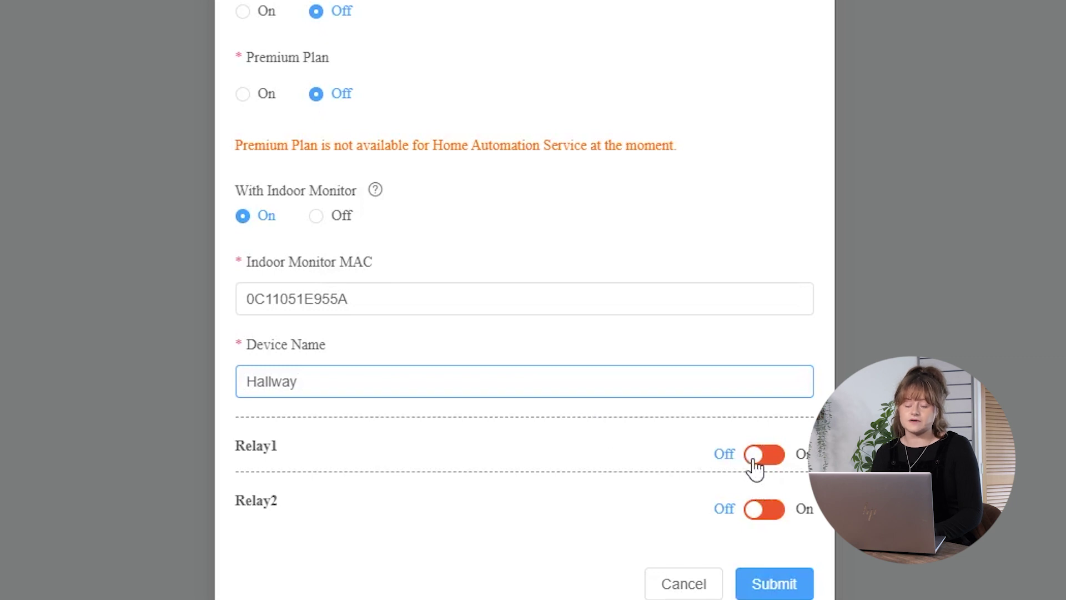
scroll(756, 468, "down", 1)
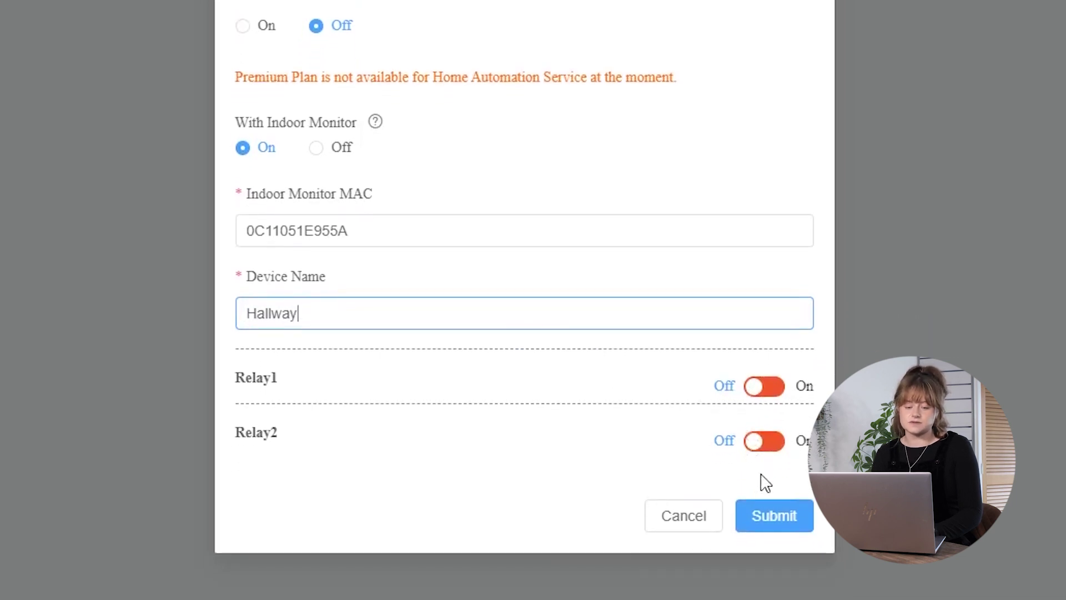
Submit the new tenant and view their devices, showing the Hallway indoor monitor
left_click(774, 516)
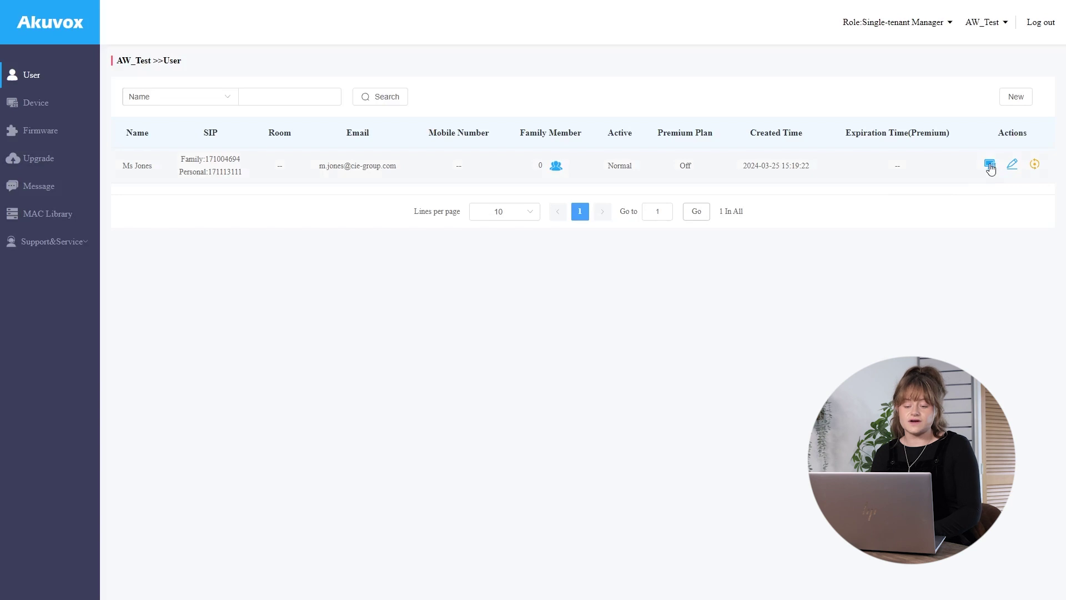
left_click(990, 165)
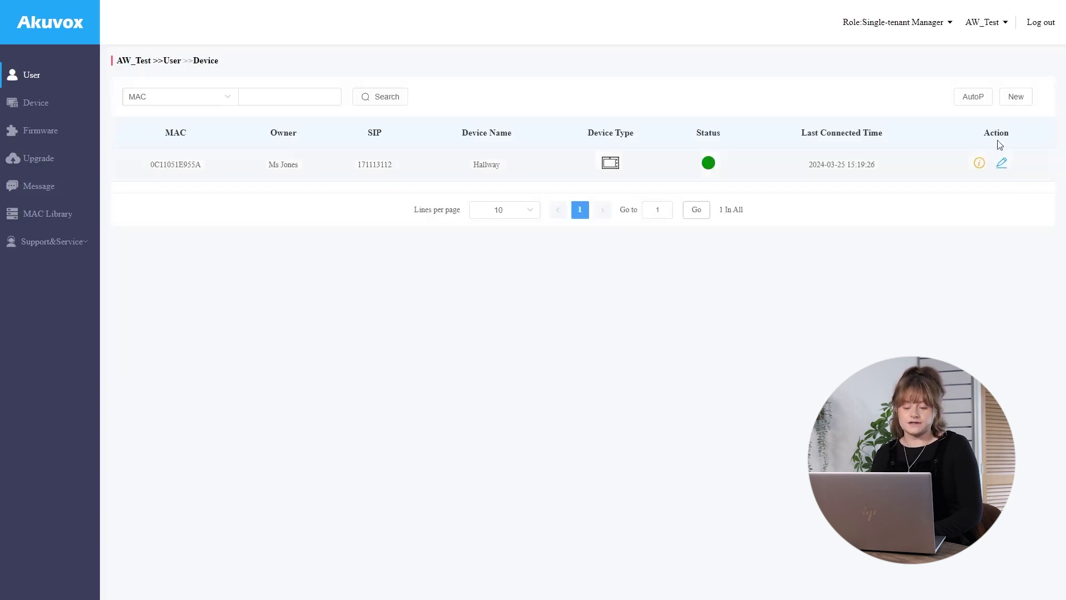
Add a Single-tenant Doorphone with MAC 0C110520F4F9 and device name Front Gate
left_click(1016, 96)
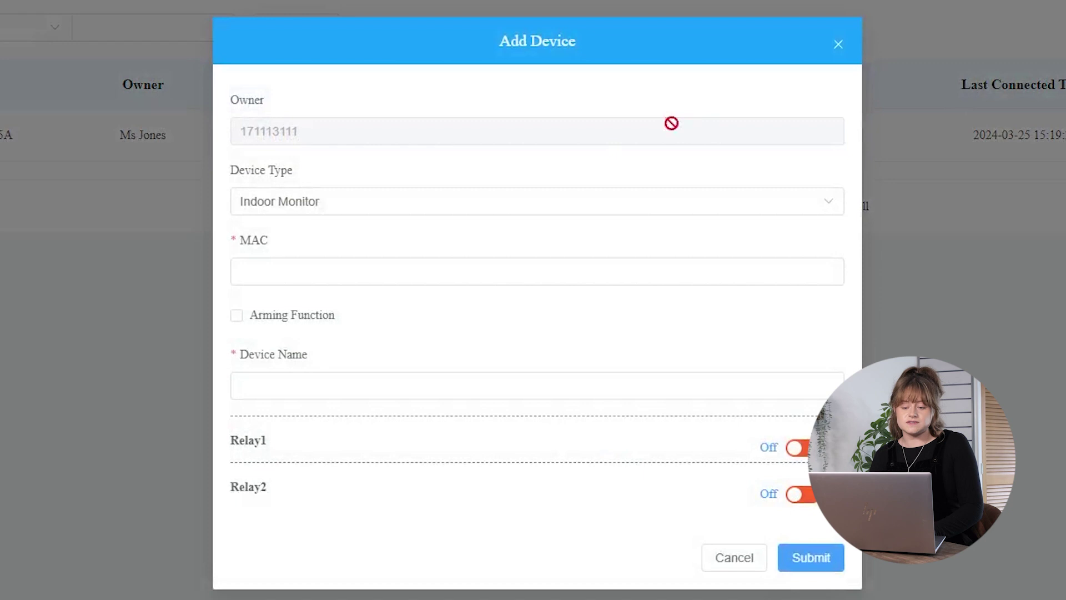
left_click(397, 207)
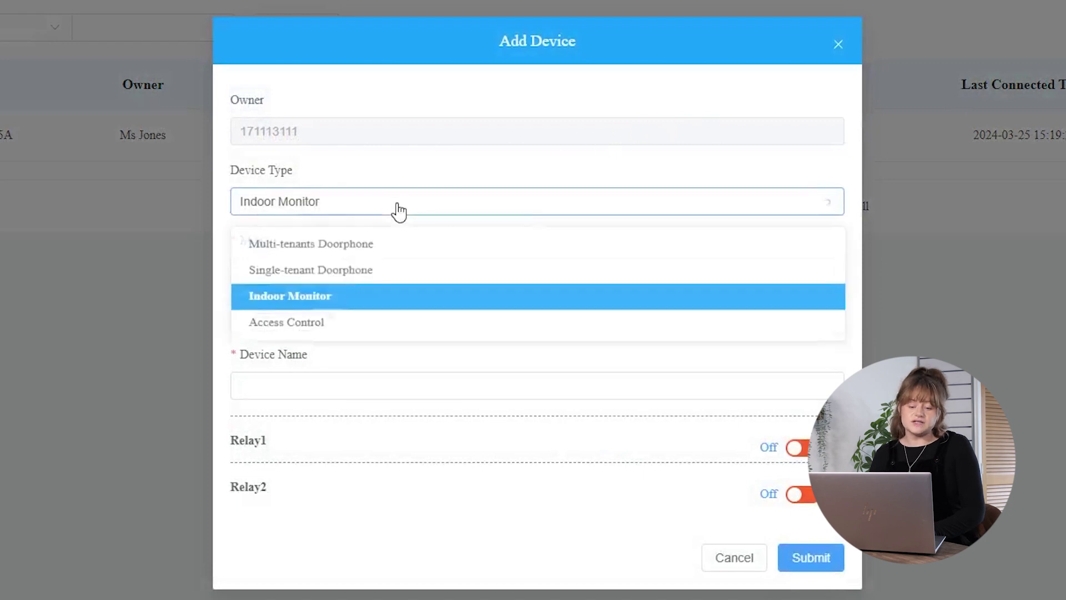
left_click(392, 270)
left_click(399, 273)
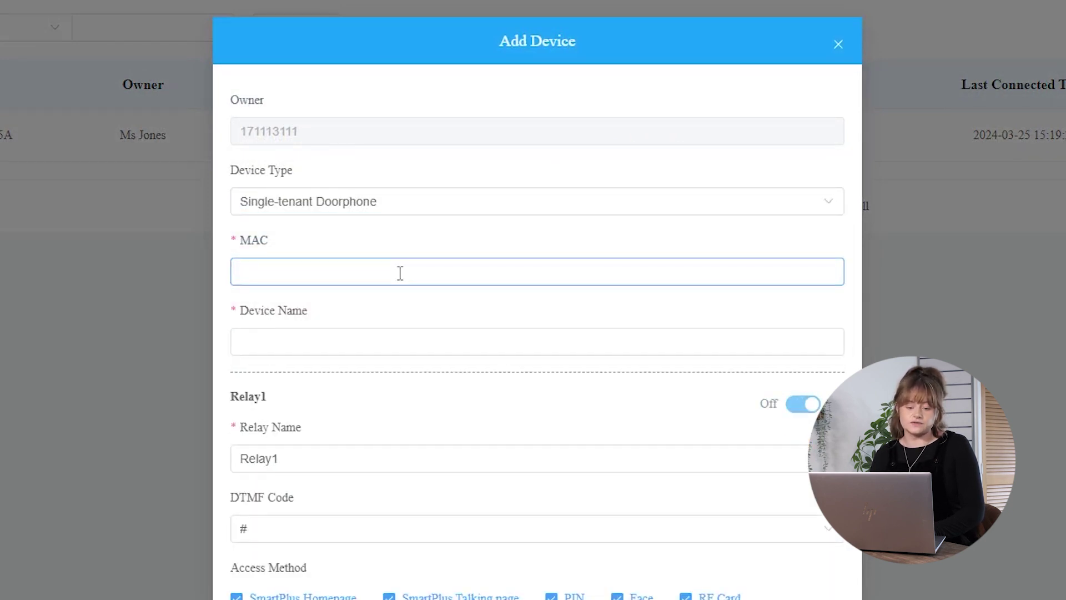
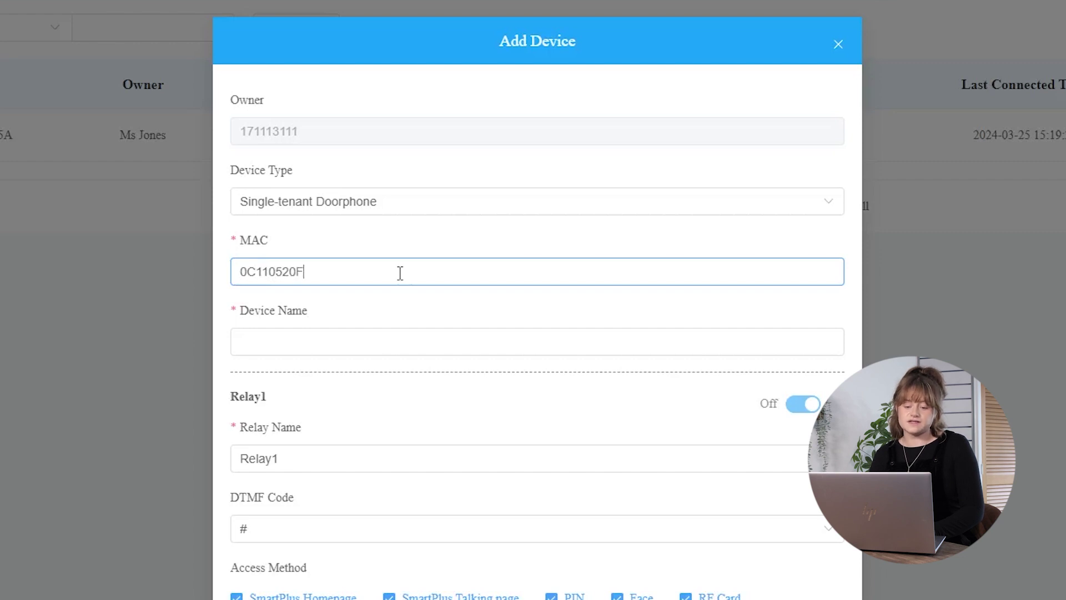
key("Tab")
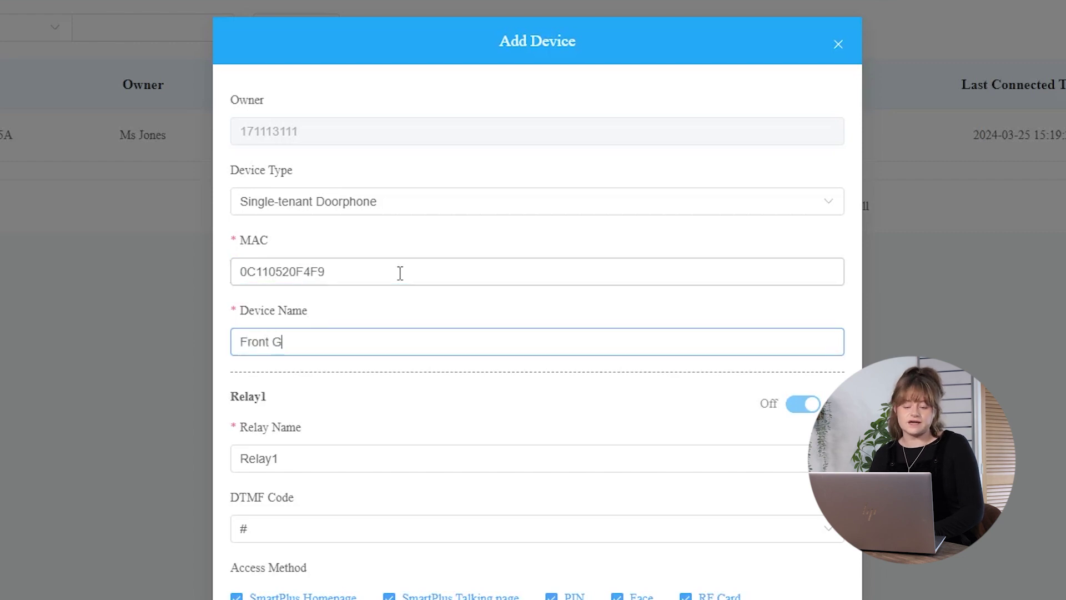
Rename the doorphone's relay from Relay1 to Front Gate and submit the device
key("ctrl+a")
key("ctrl+c")
left_click(321, 458)
key("ctrl+a")
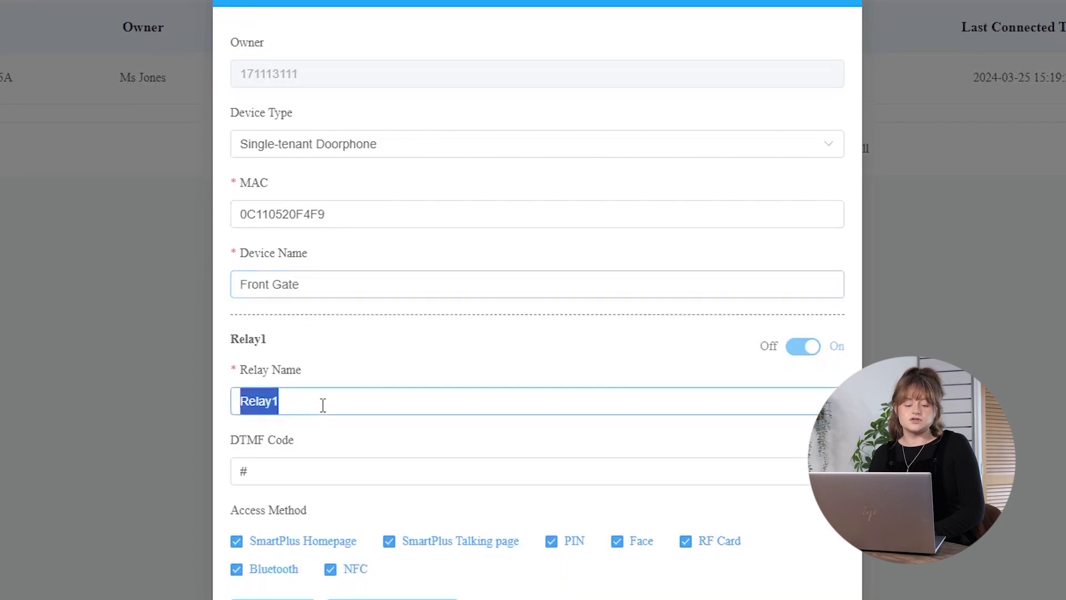
key("ctrl+v")
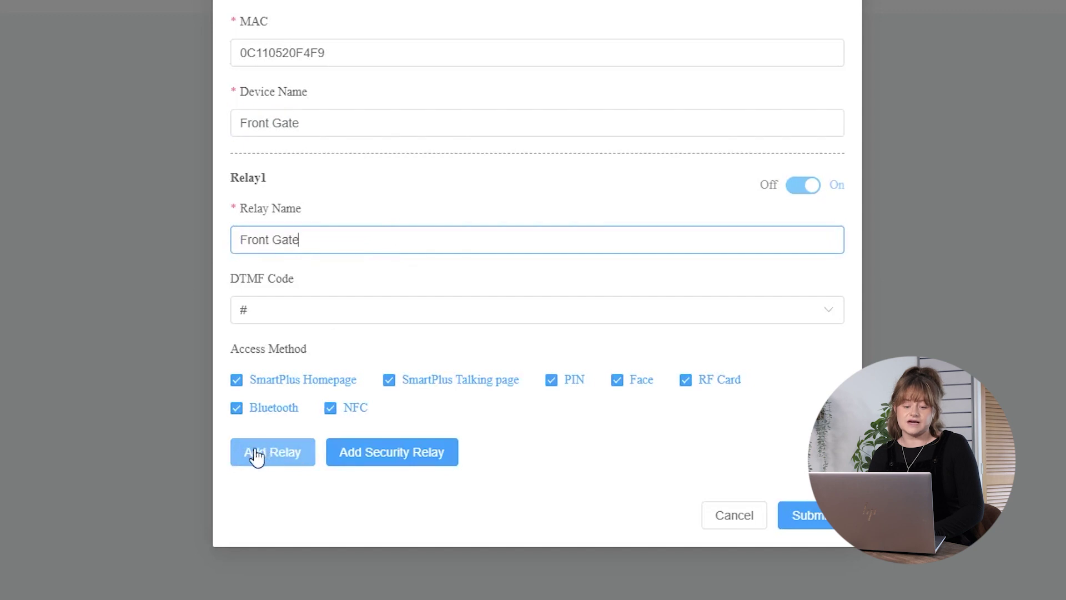
left_click(626, 491)
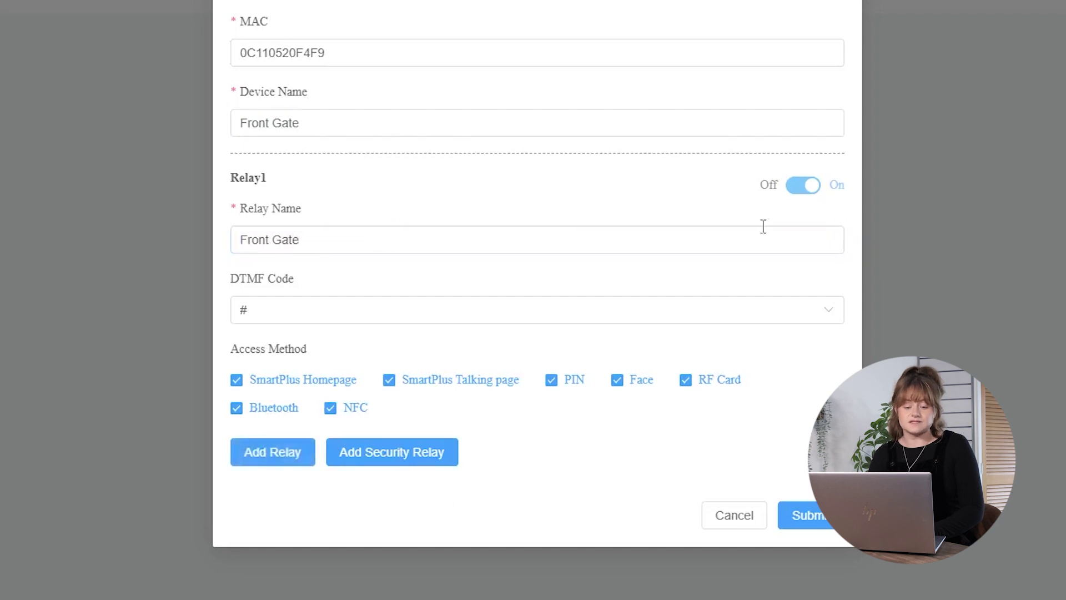
left_click(817, 518)
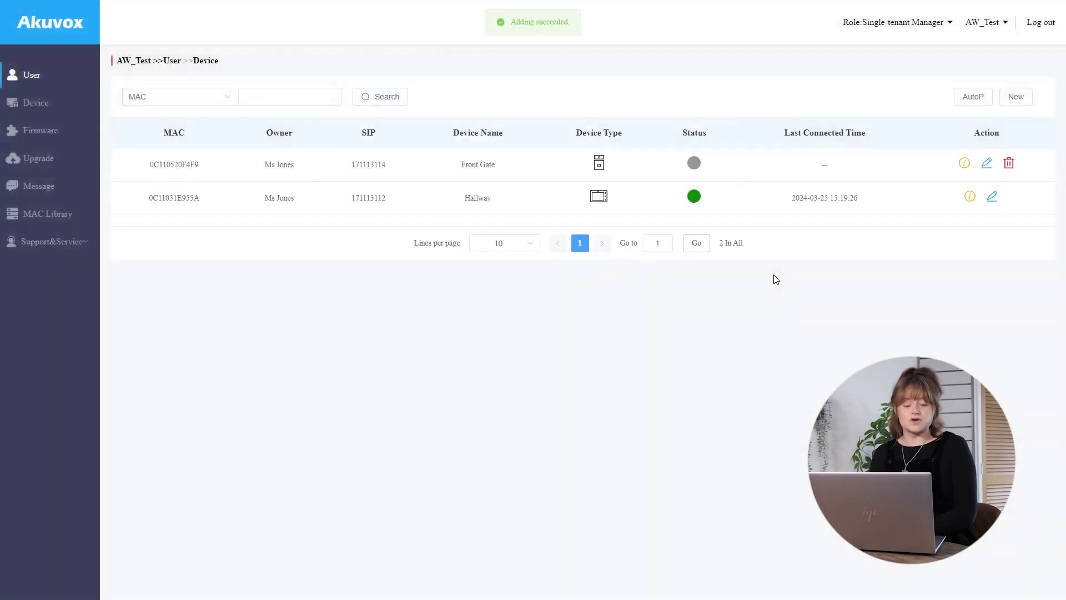